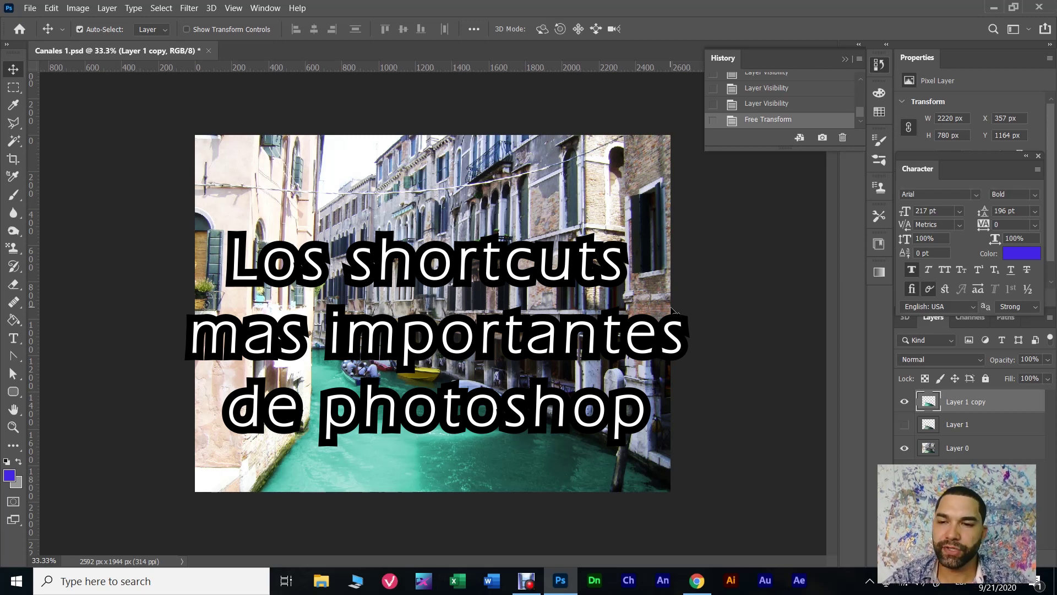
Copy and paste the pixels of Layer 1 copy, then put it into Free Transform.
key(ctrl+c)
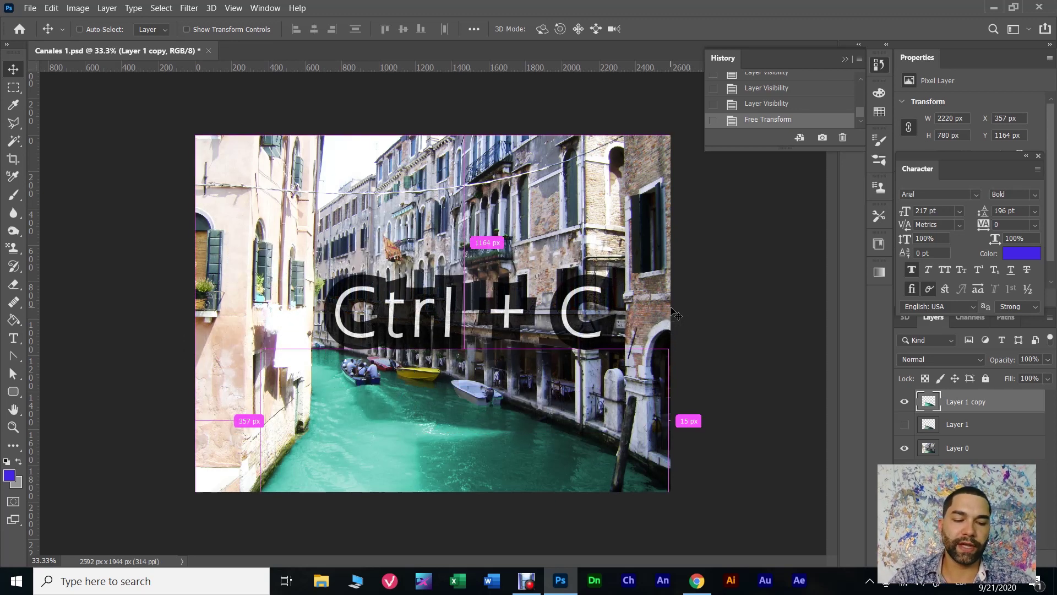
key(ctrl)
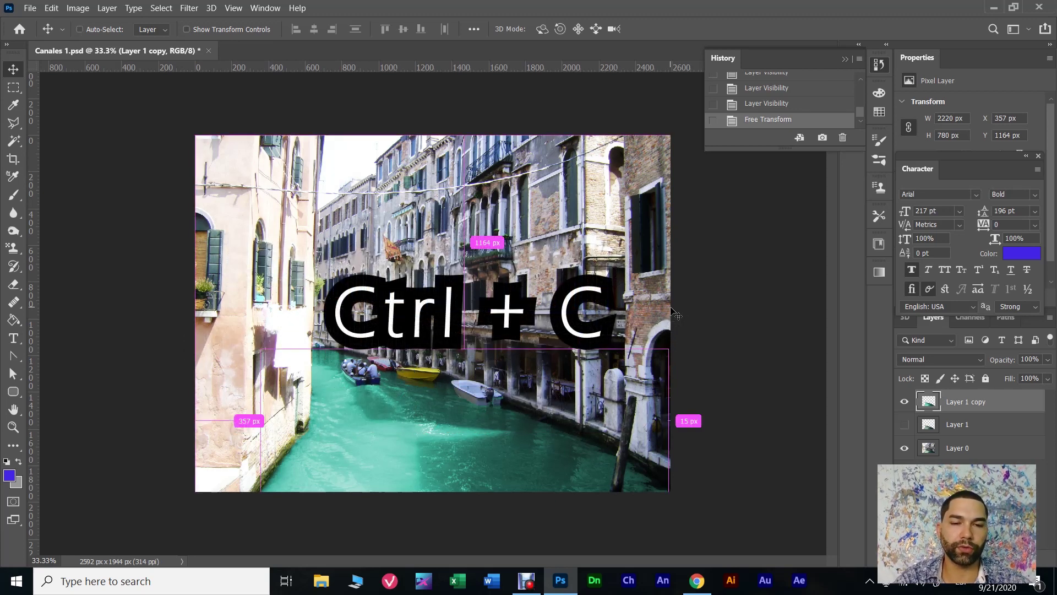
key(ctrl+c)
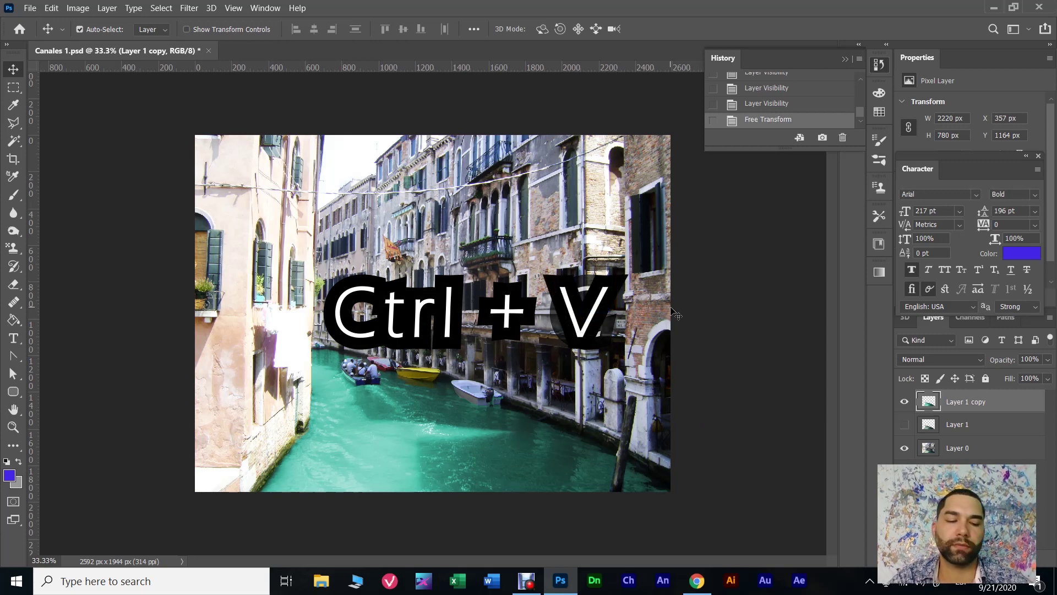
key(ctrl+v)
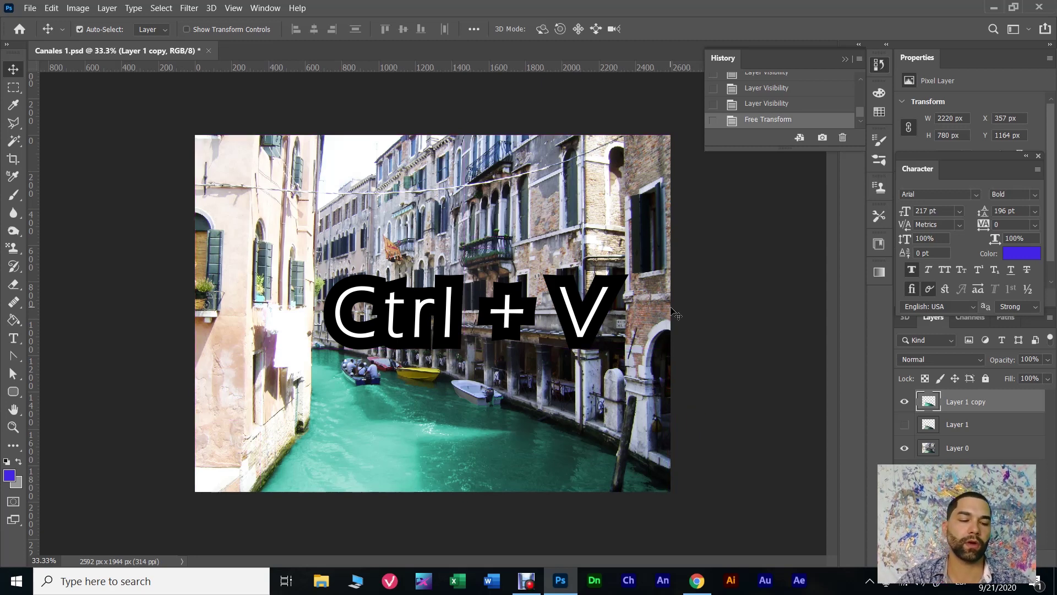
key(ctrl+t)
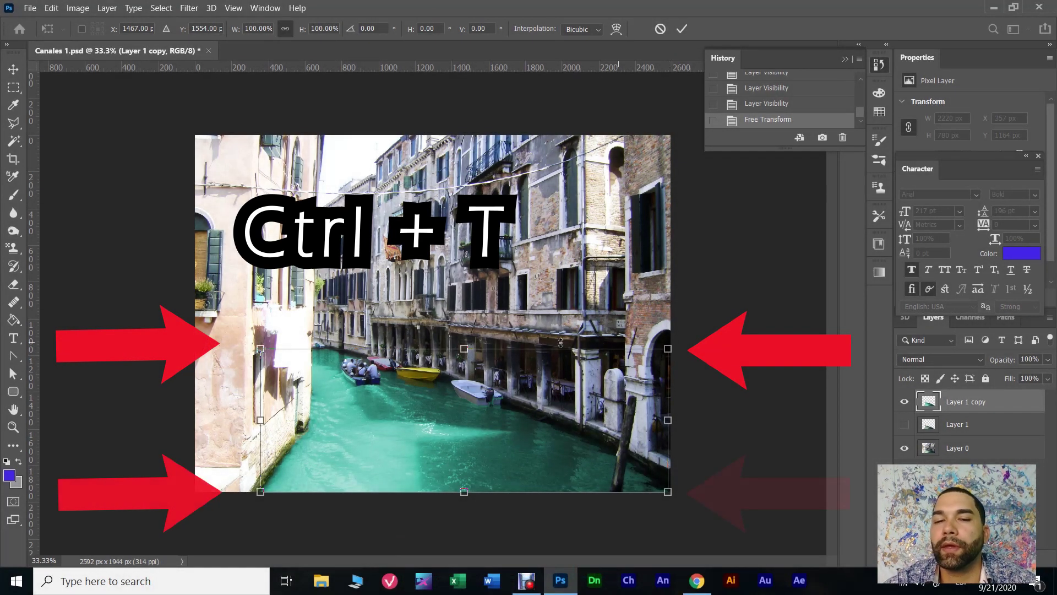
Trial-scale the copied layer to about 114% and rotate 10°, then undo and commit unrotated.
mouse_move(261, 349)
mouse_down()
mouse_move(238, 191)
mouse_move(207, 203)
mouse_move(261, 349)
mouse_up()
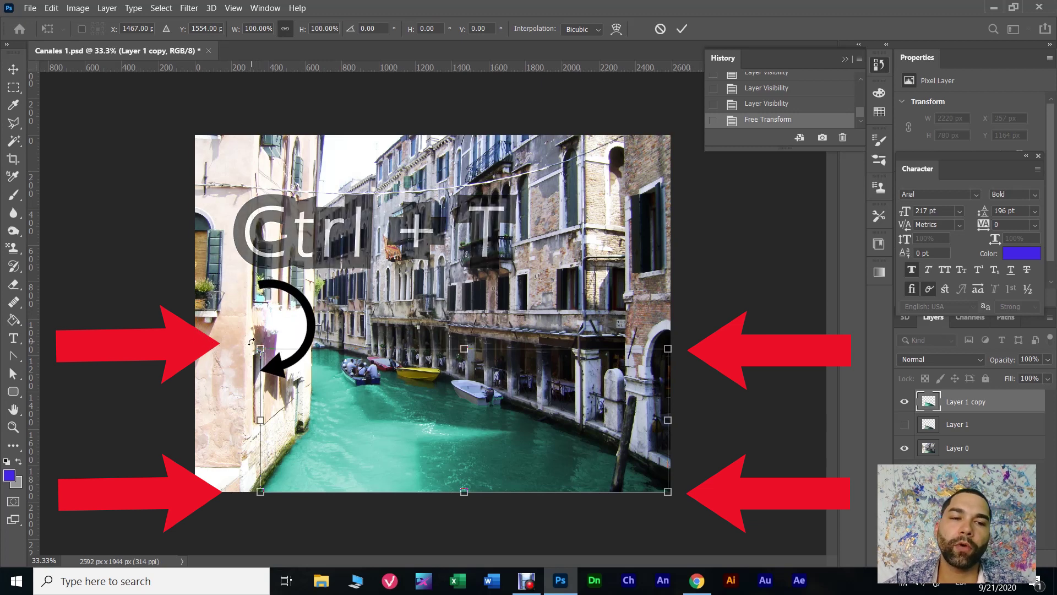
mouse_move(251, 341)
mouse_down()
mouse_move(260, 320)
mouse_move(231, 354)
mouse_up()
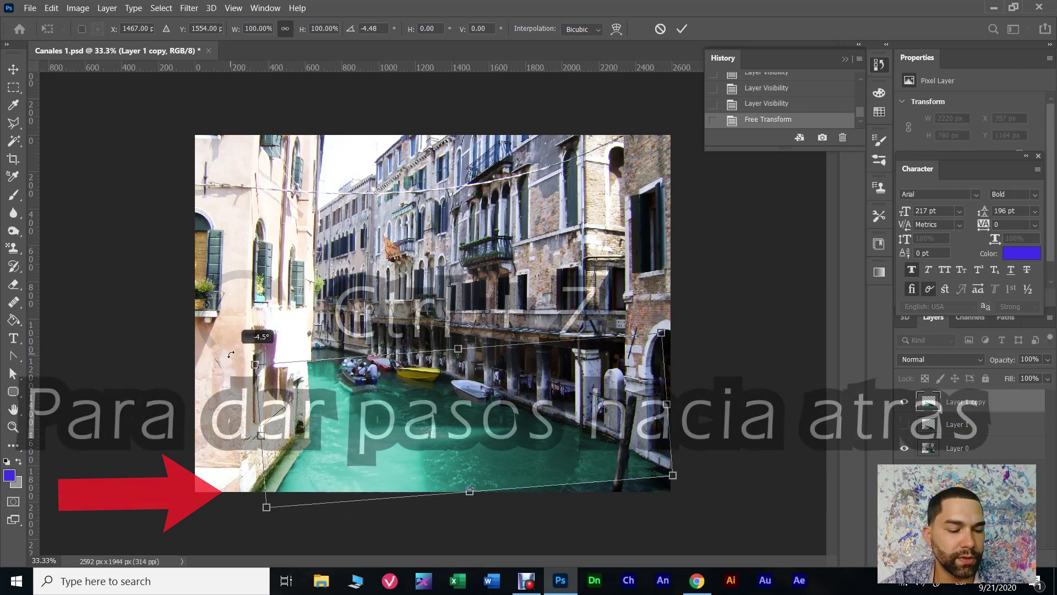
key(ctrl+z)
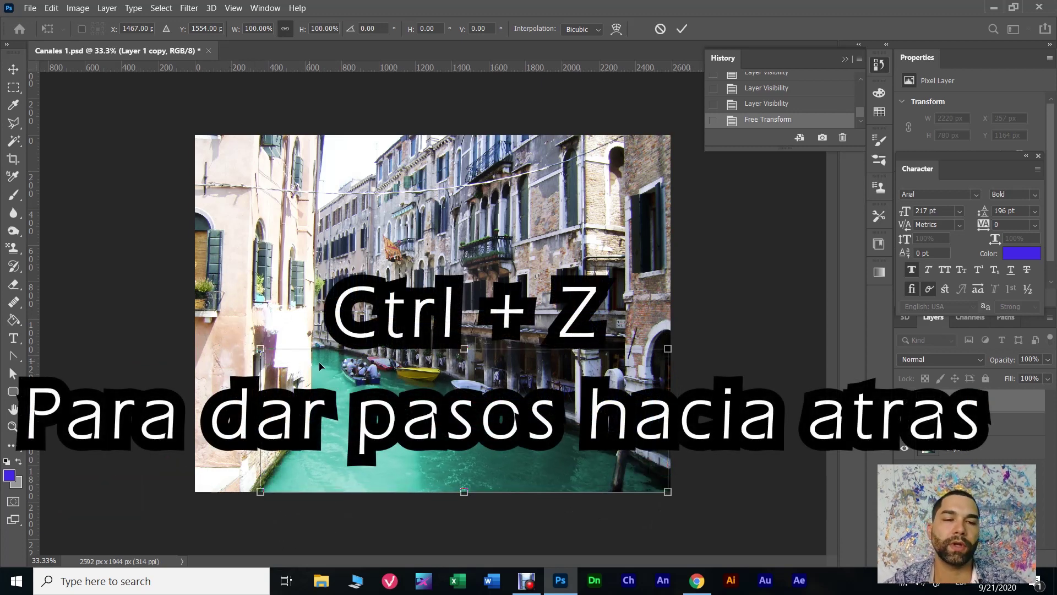
key(ctrl+z)
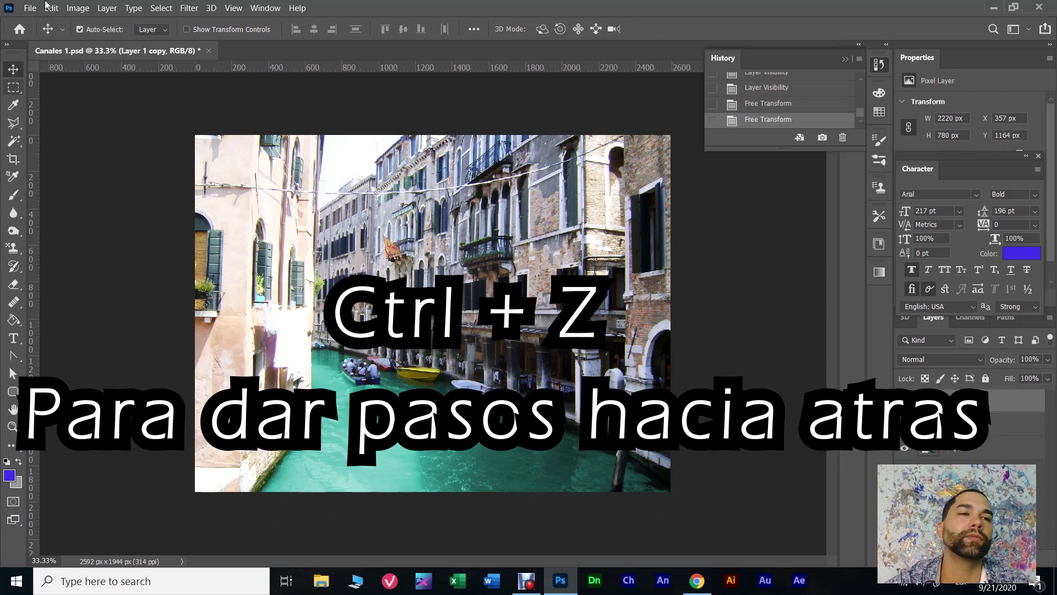
Browse the Image and Edit menus to view their command shortcuts.
click(76, 9)
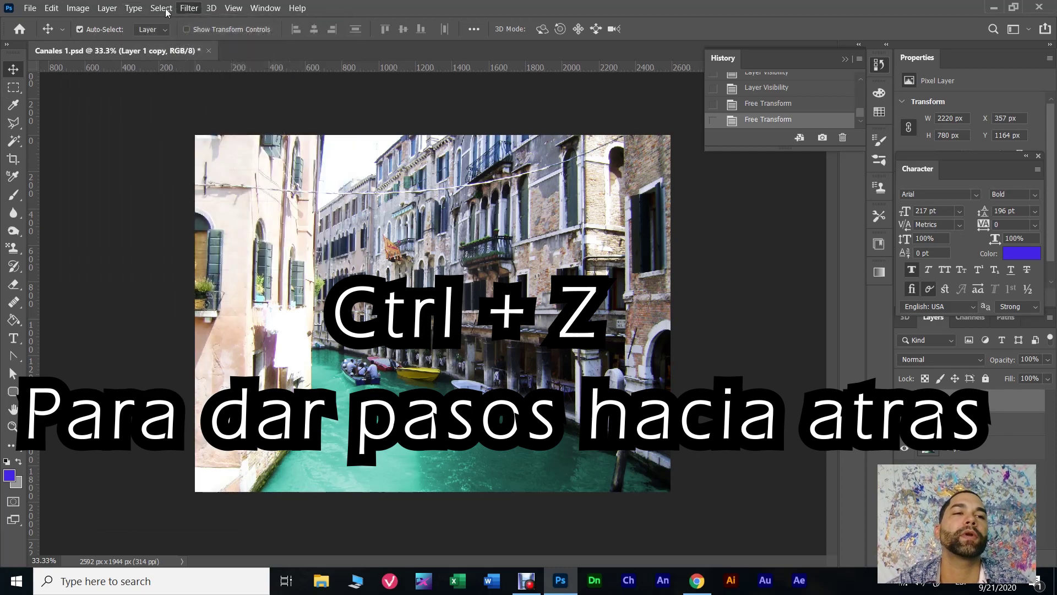
click(76, 9)
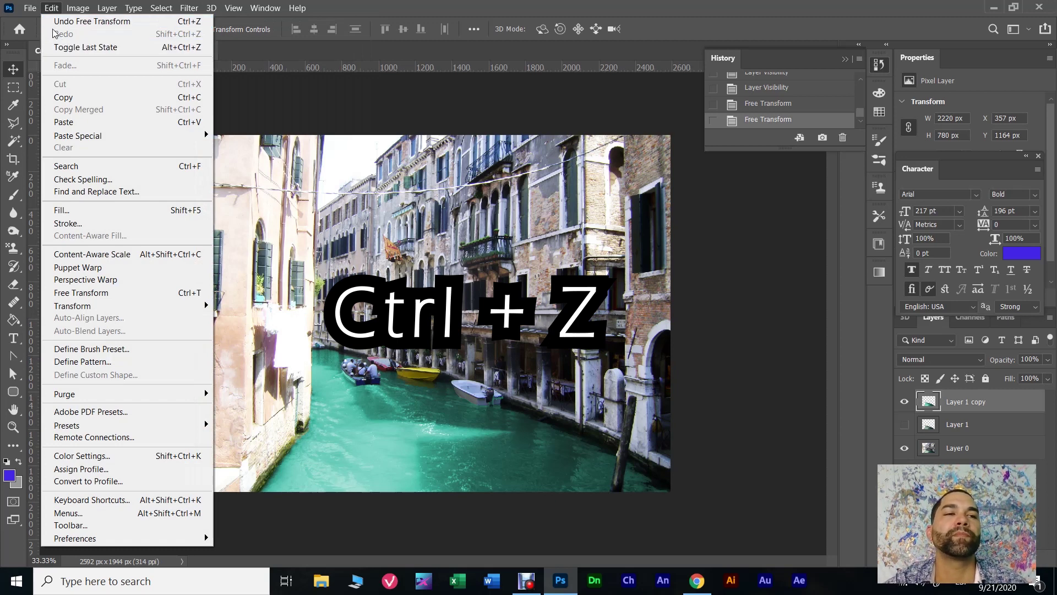
click(52, 6)
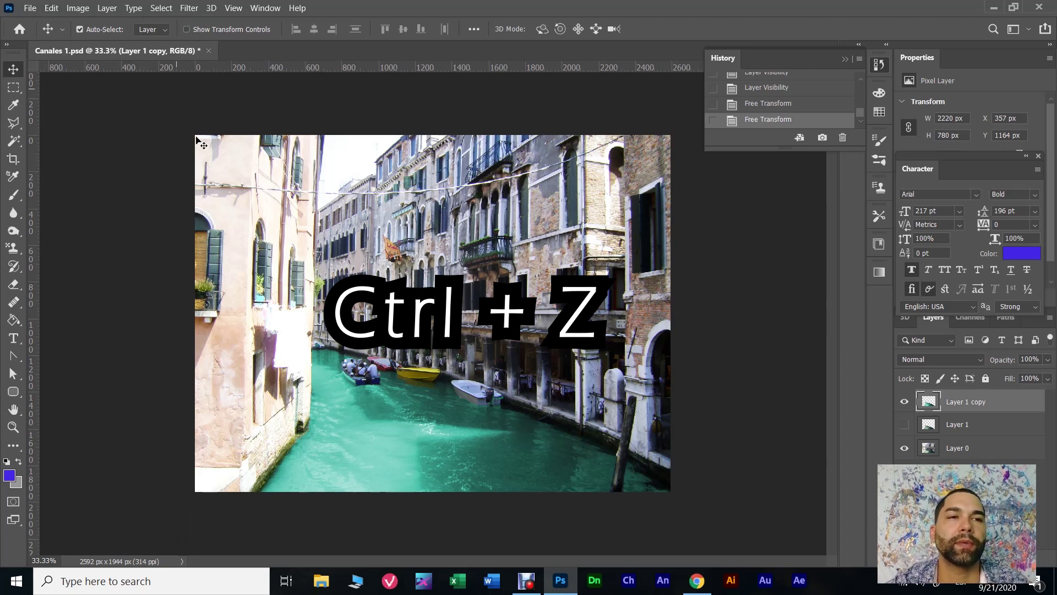
click(77, 8)
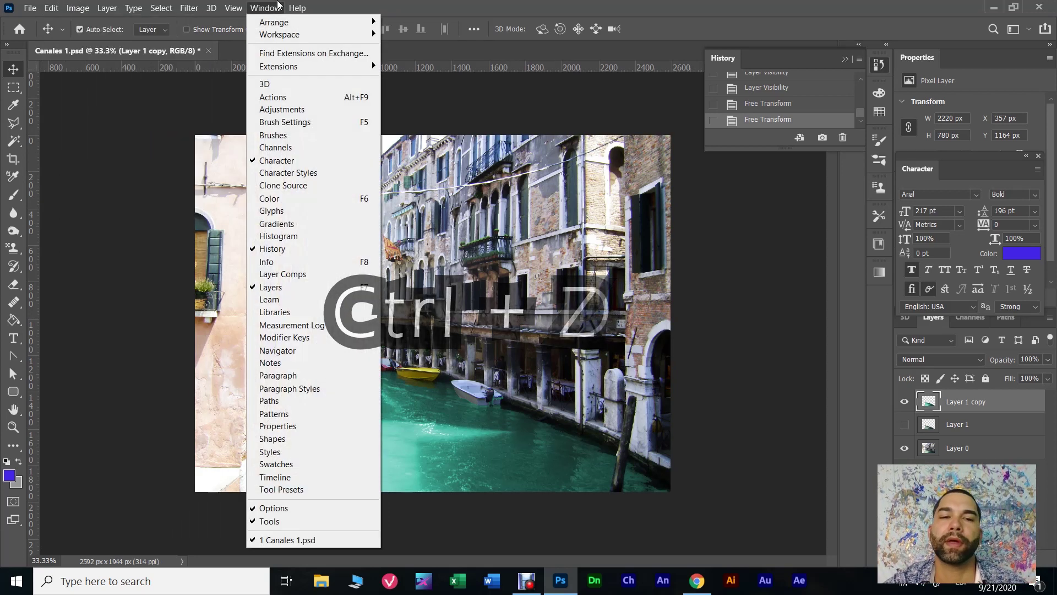
Close the Window and Select menus without choosing anything, then bring up the Open dialog.
click(553, 4)
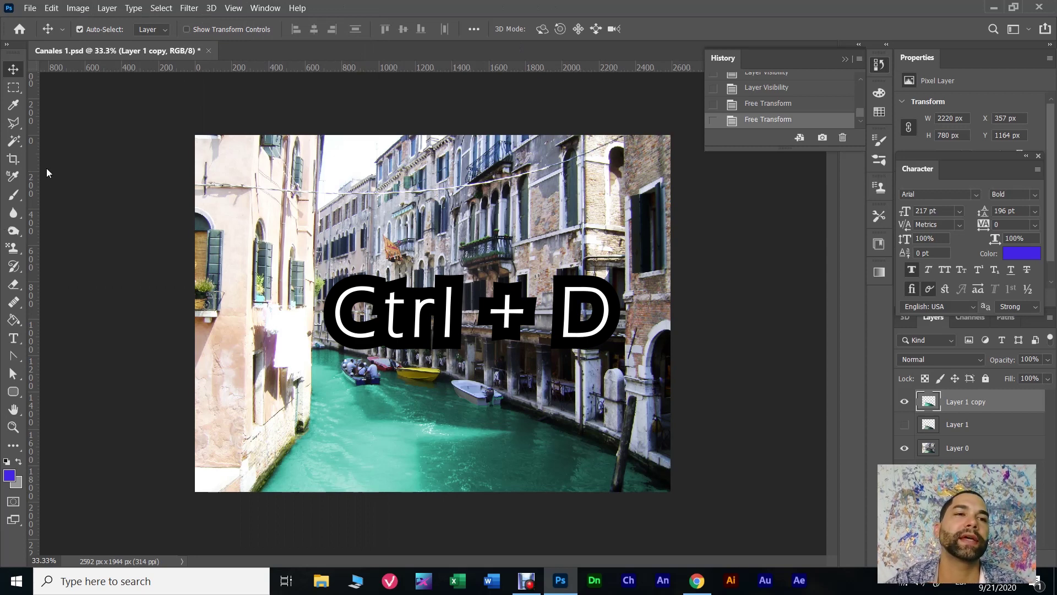
click(165, 8)
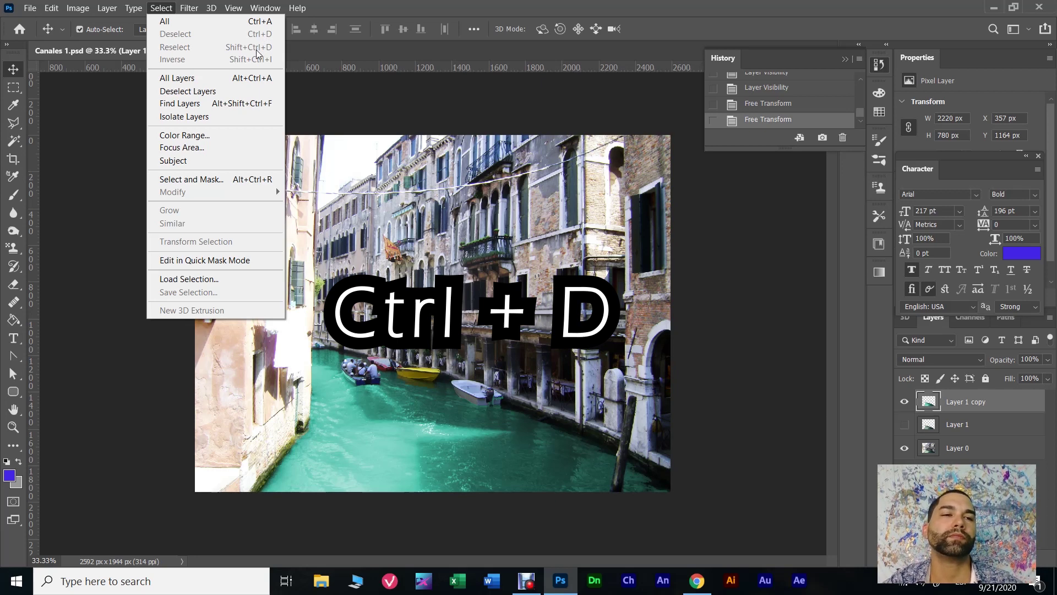
click(348, 4)
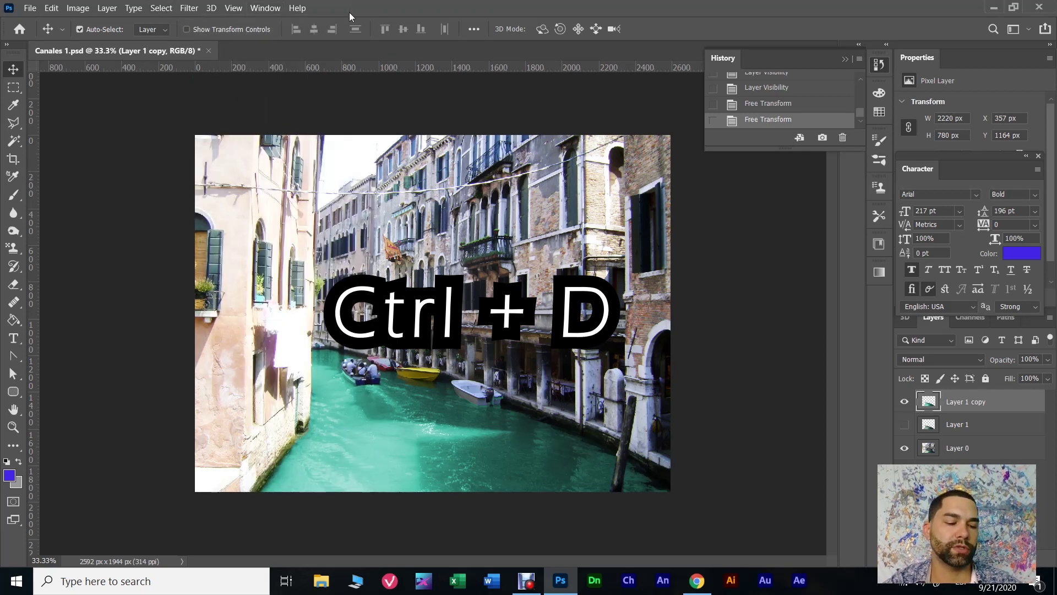
key(ctrl+o)
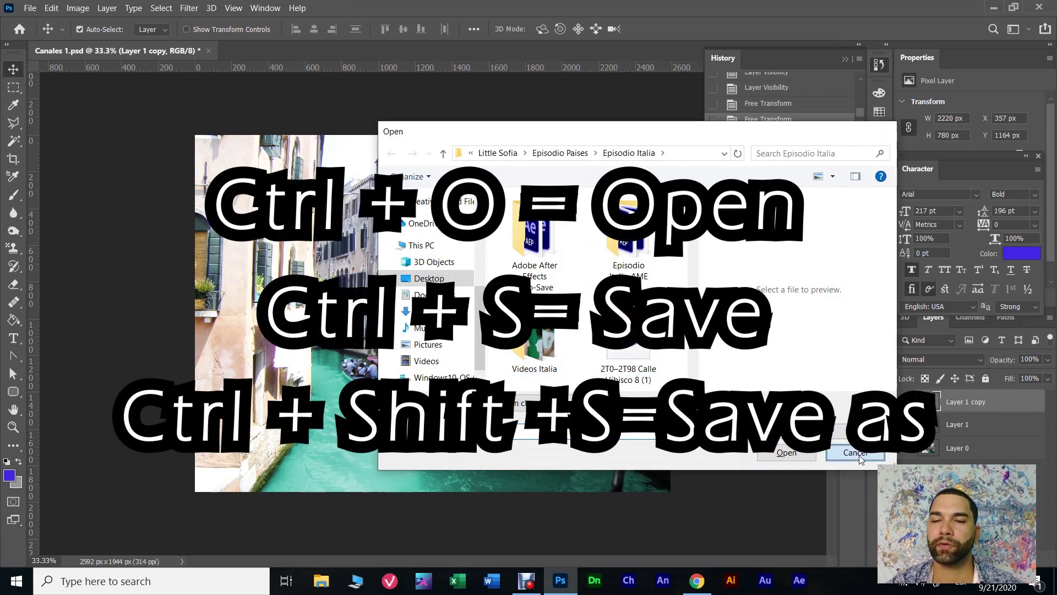
click(857, 455)
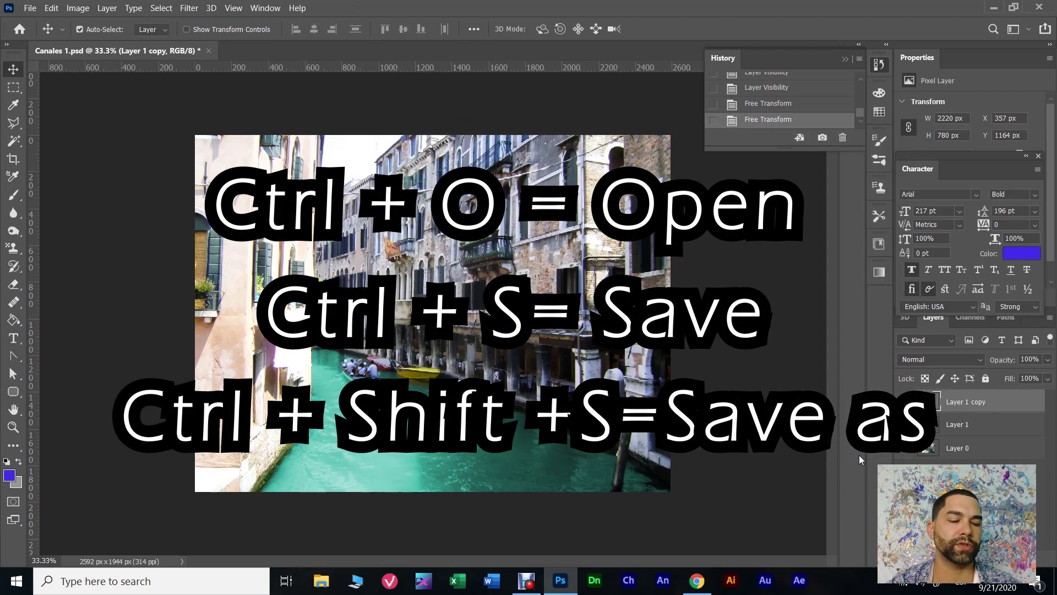
click(28, 9)
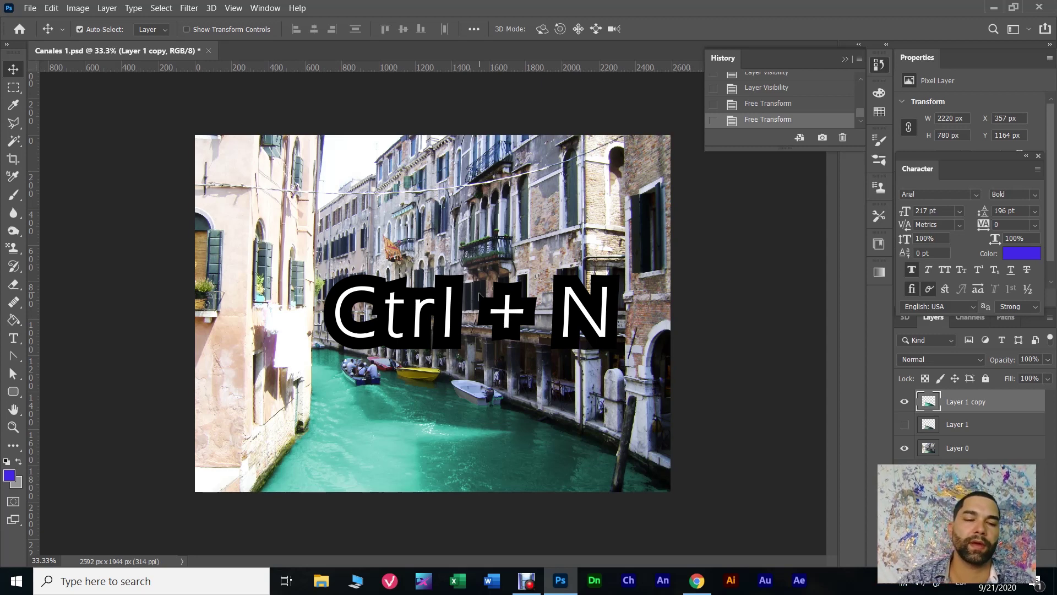
click(45, 9)
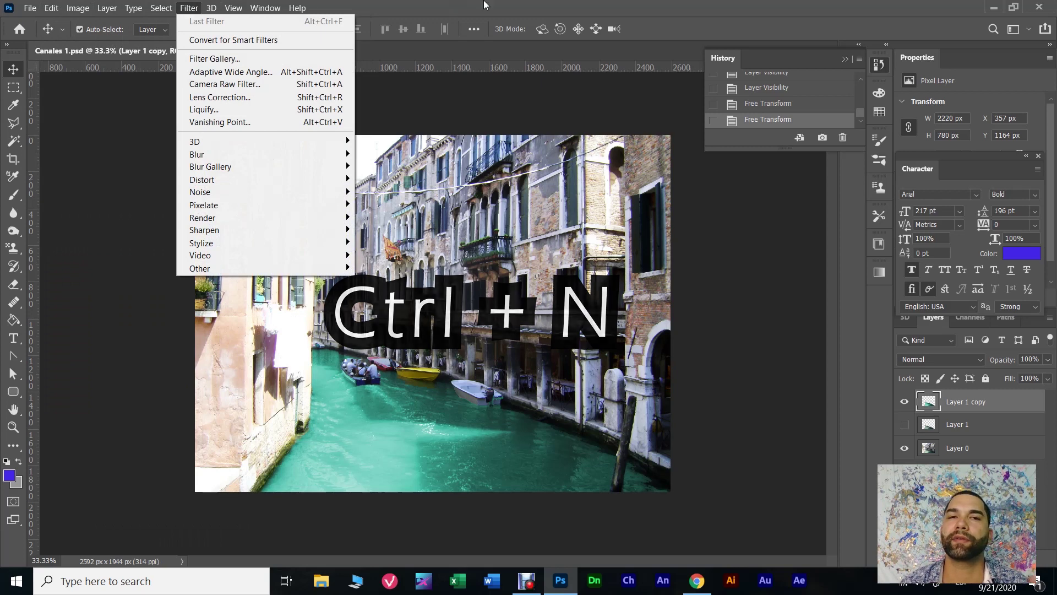
click(417, 319)
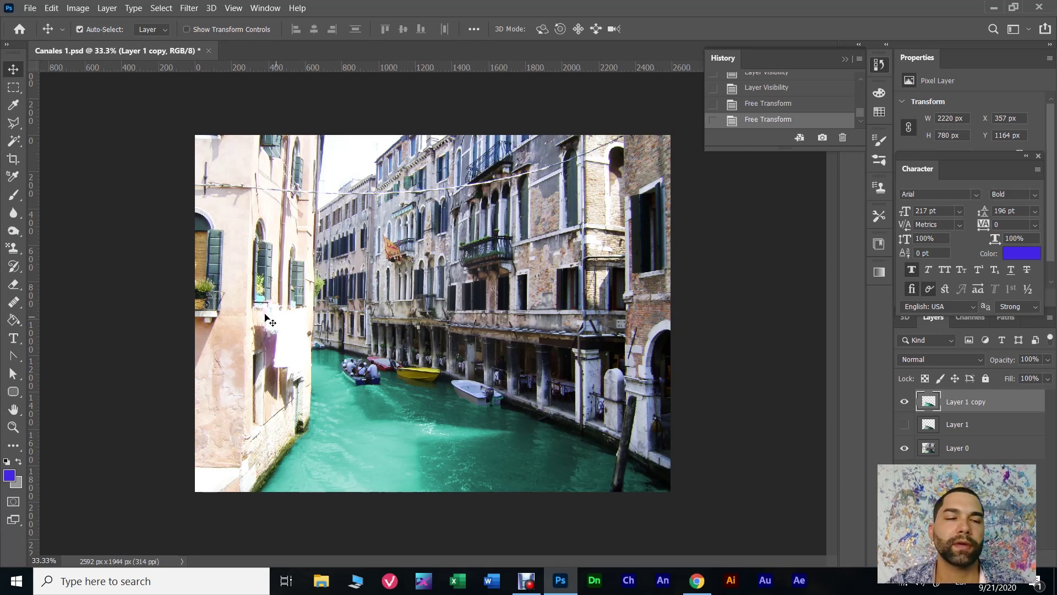
click(10, 90)
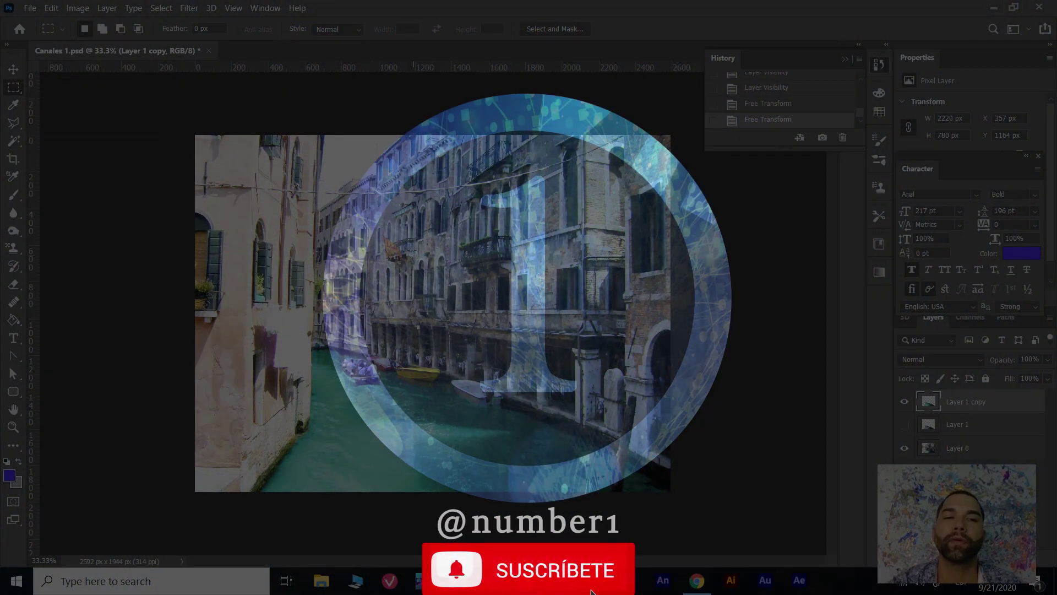
Draw a 1036 × 745 px rectangular selection over the central buildings with Layer 0 targeted.
mouse_move(359, 208)
mouse_down()
mouse_move(452, 298)
mouse_move(547, 344)
mouse_up()
click(949, 449)
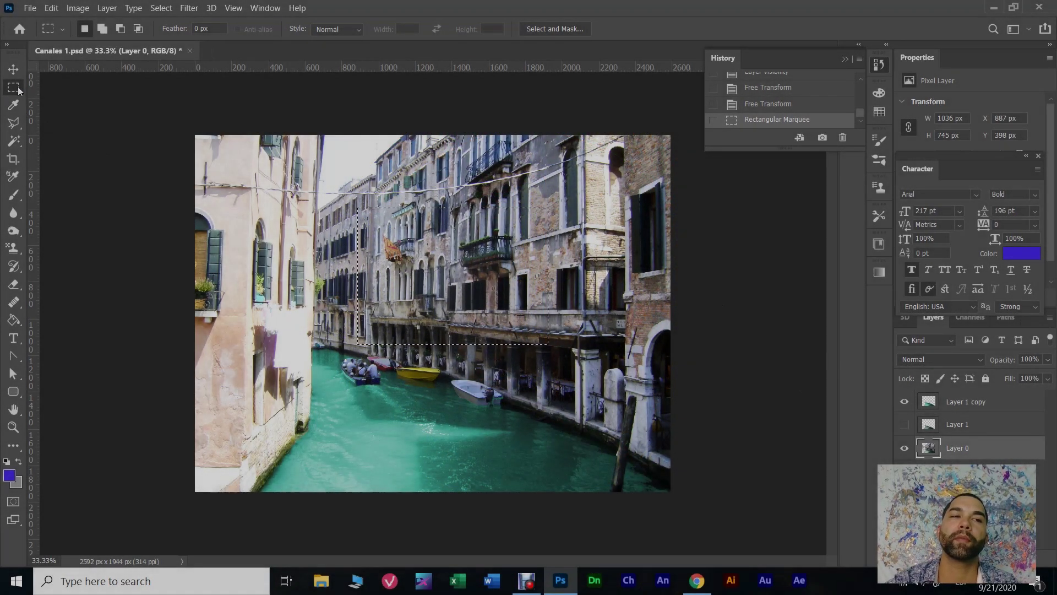
Copy the selected buildings to a new Layer 2, view it alone, then delete it.
right_click(443, 265)
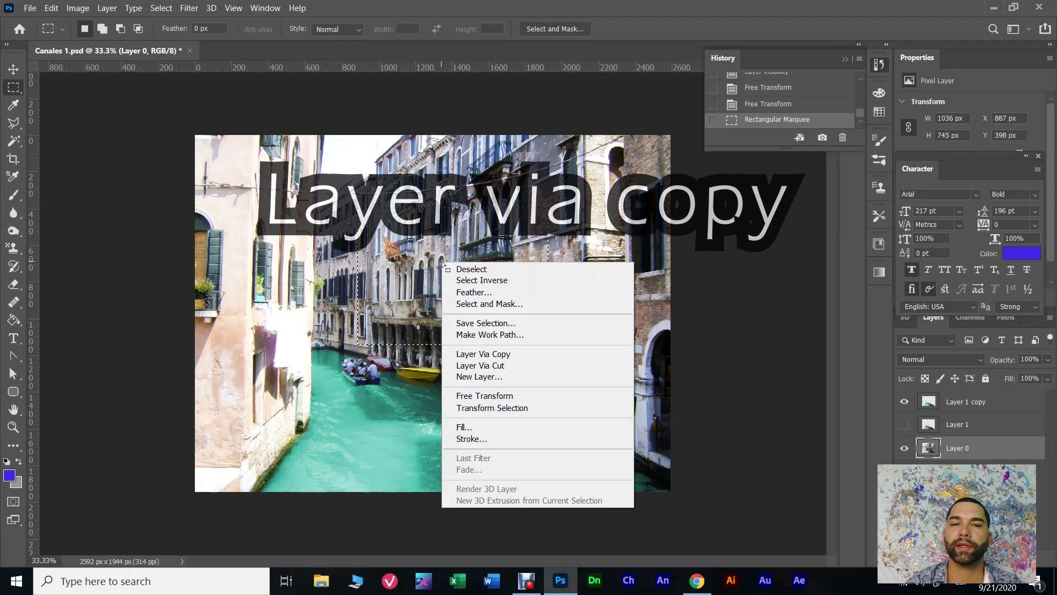
click(499, 355)
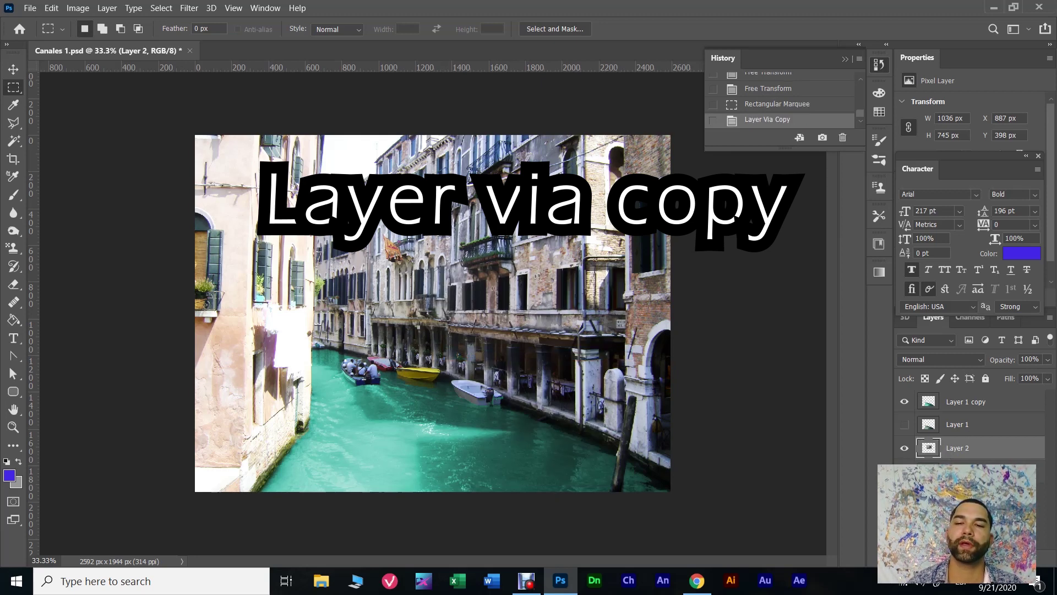
click(904, 470)
click(904, 447)
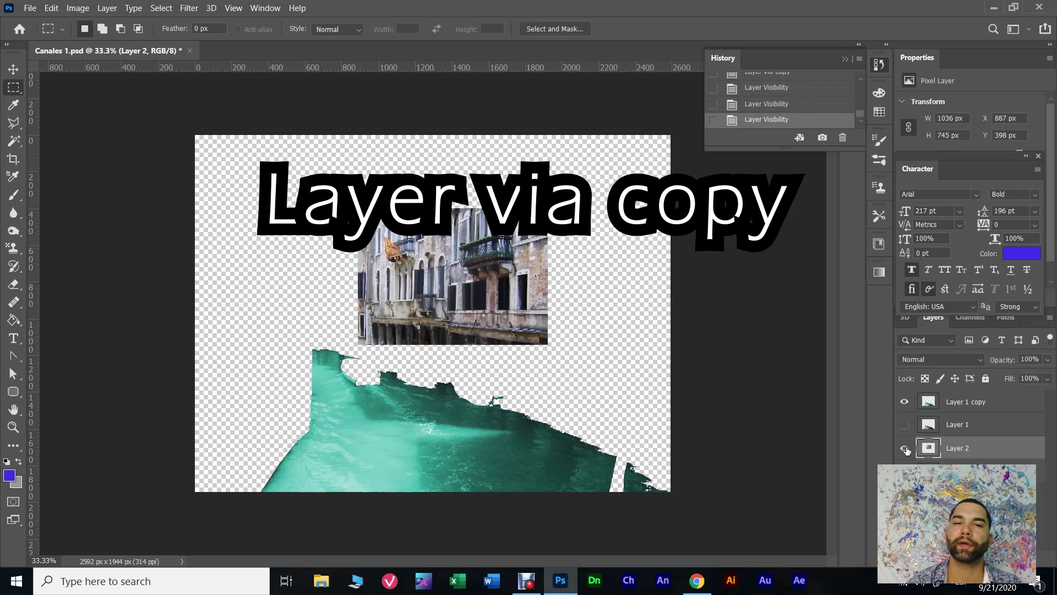
click(905, 471)
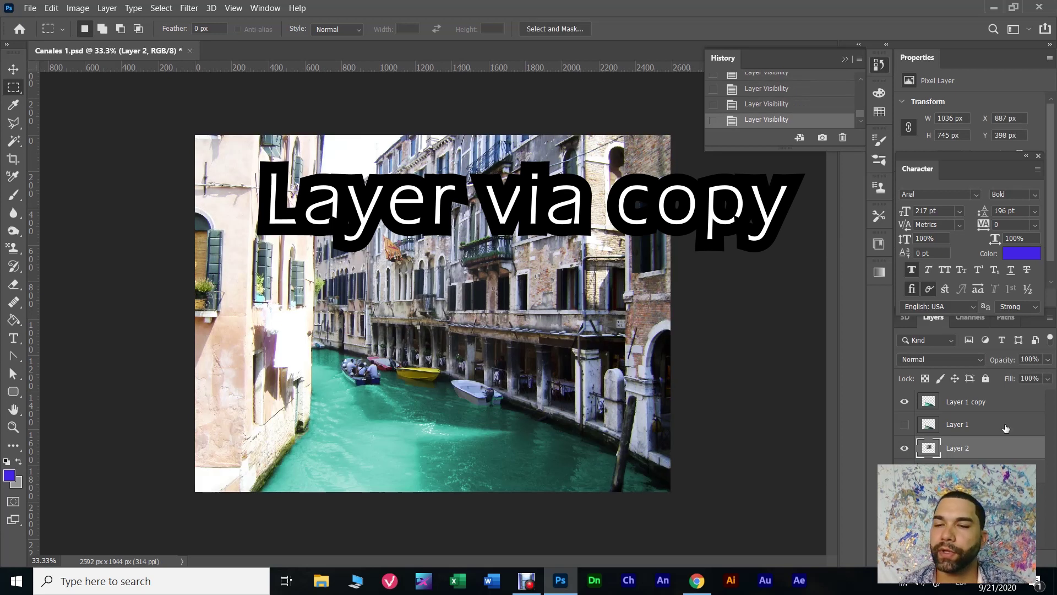
click(1037, 559)
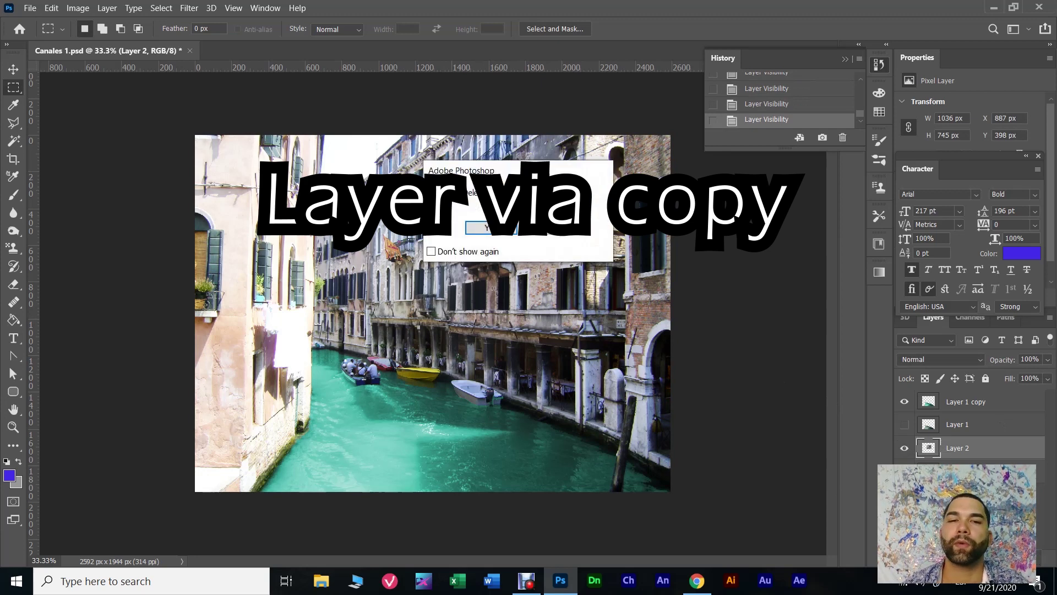
click(493, 229)
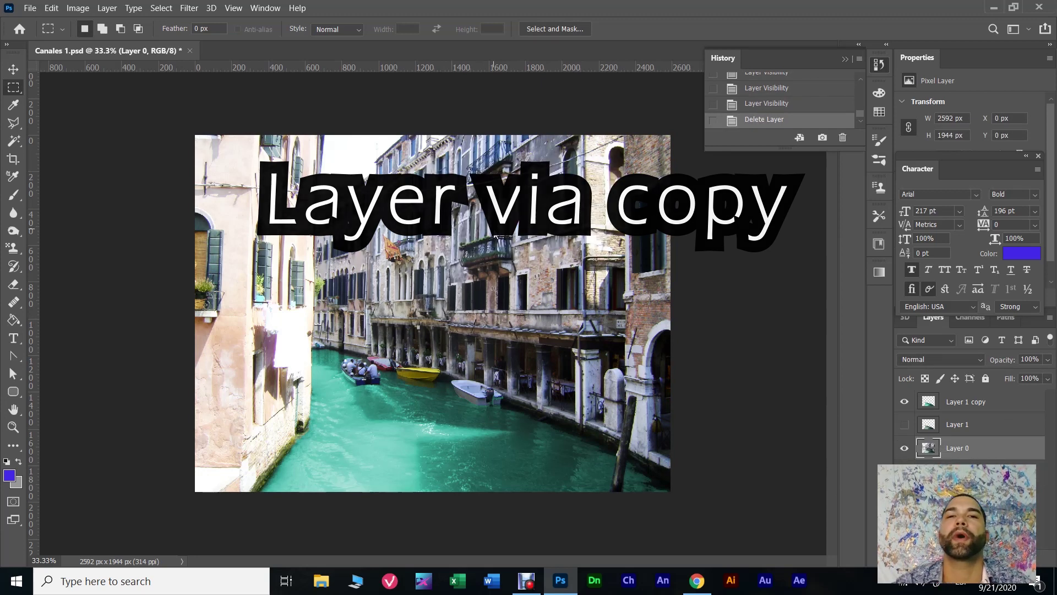